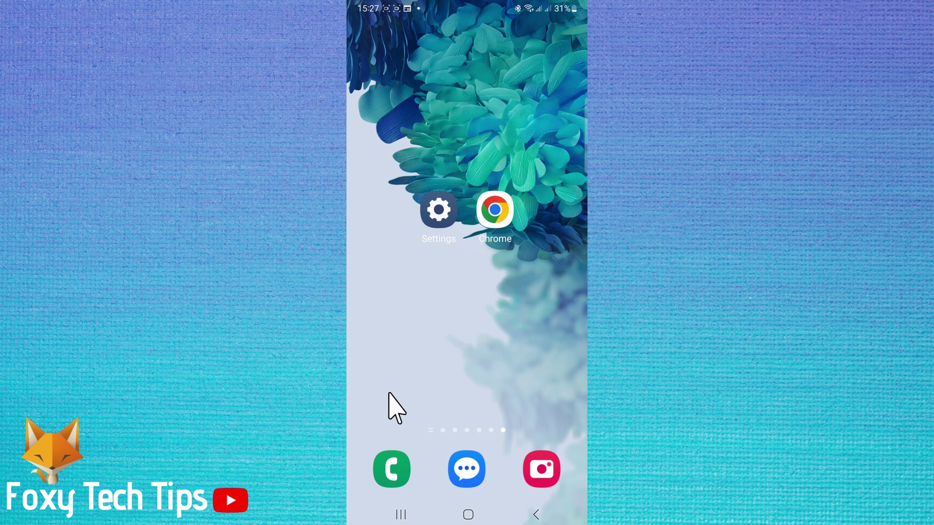
Launch the Settings app from the Android home screen.
click(447, 210)
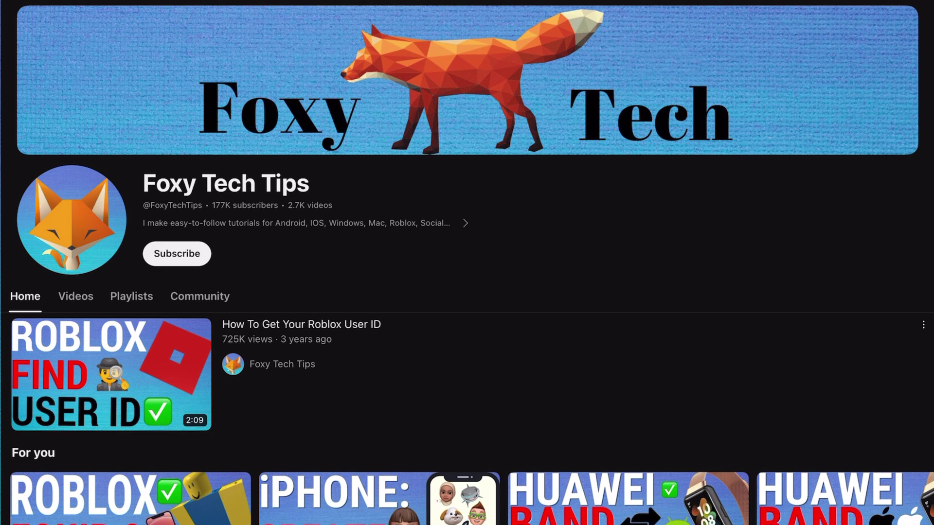
scroll(467, 262, down, 10)
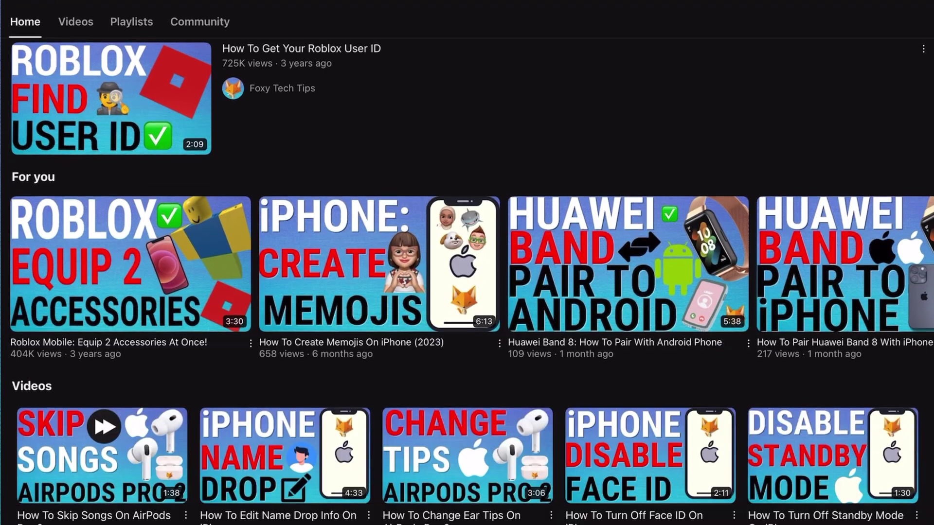
scroll(467, 280, down, 7)
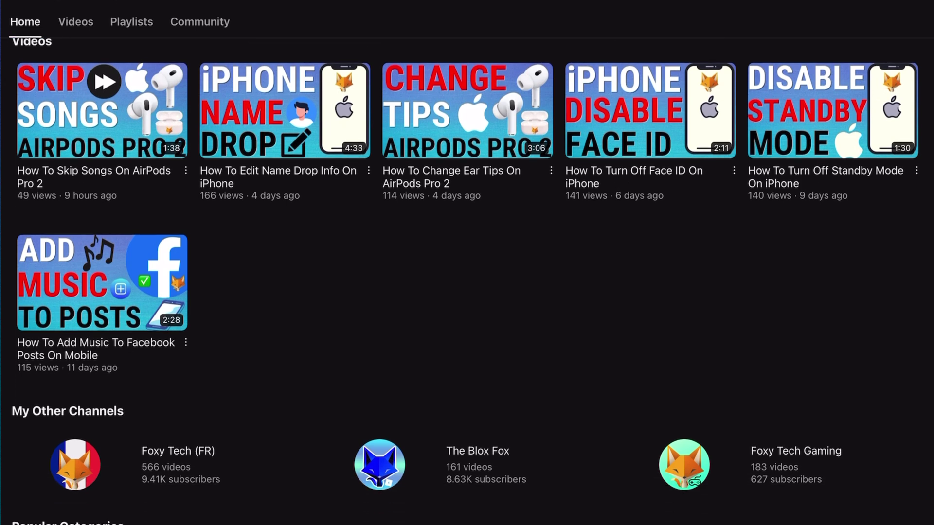
scroll(467, 280, down, 7)
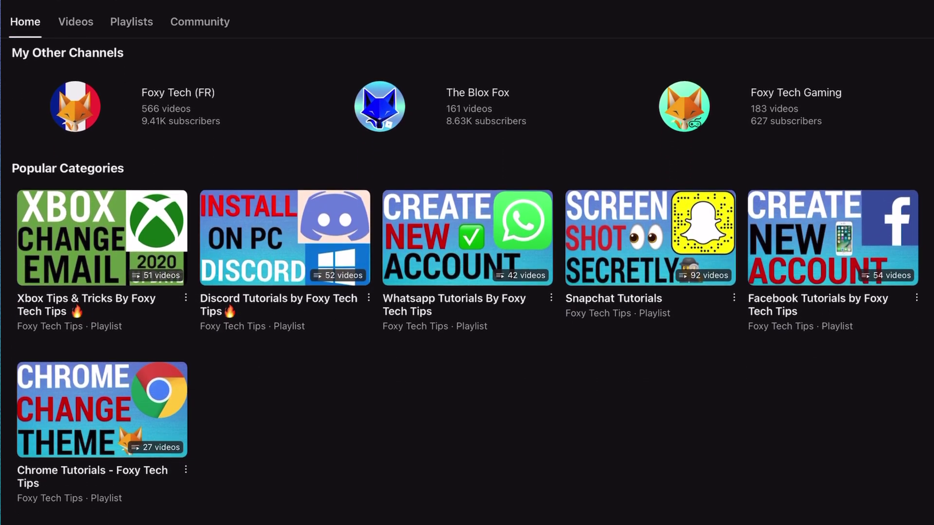
scroll(467, 280, up, 1)
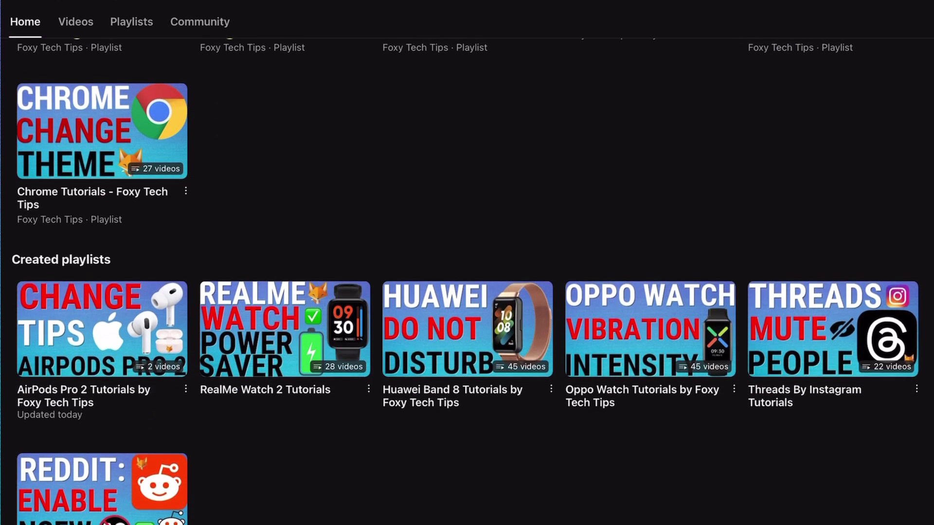
scroll(467, 280, up, 14)
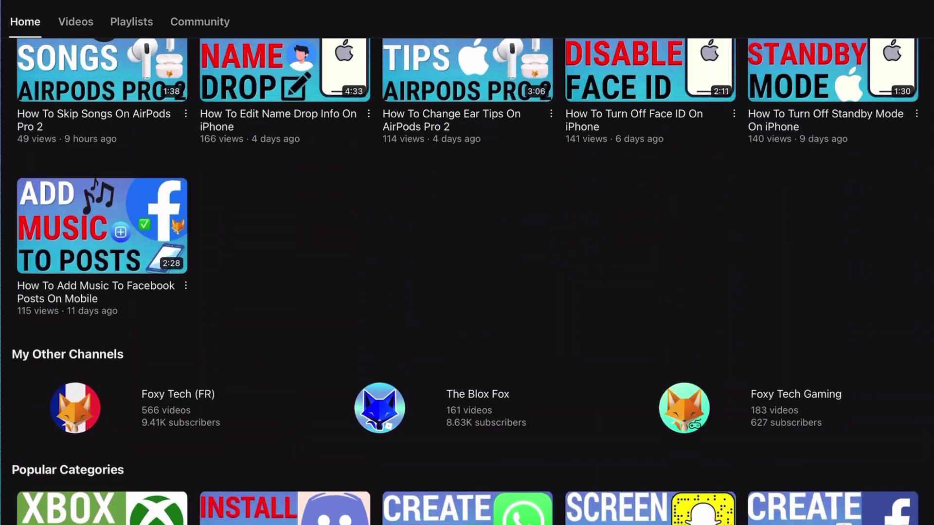
scroll(467, 263, up, 14)
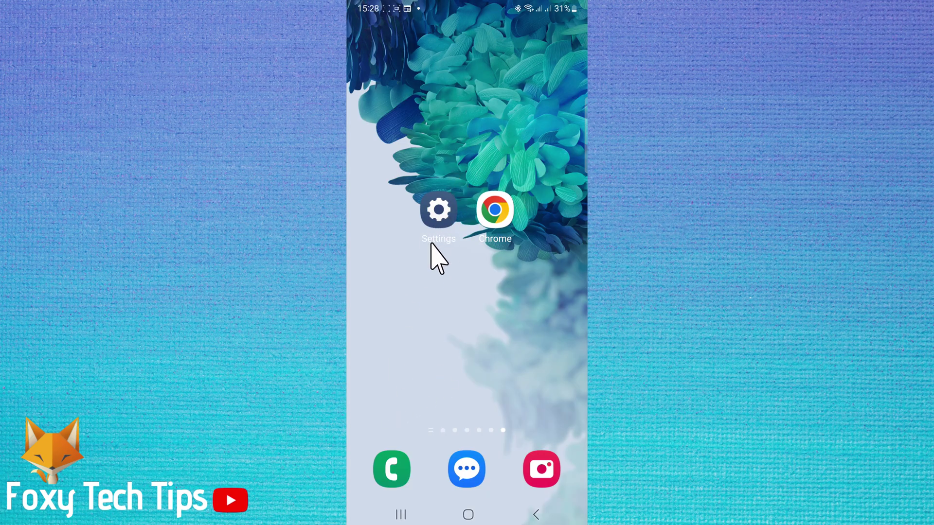
Go through Connections > Wi-Fi to the NTGR_028A details page and find its QR code option.
click(446, 209)
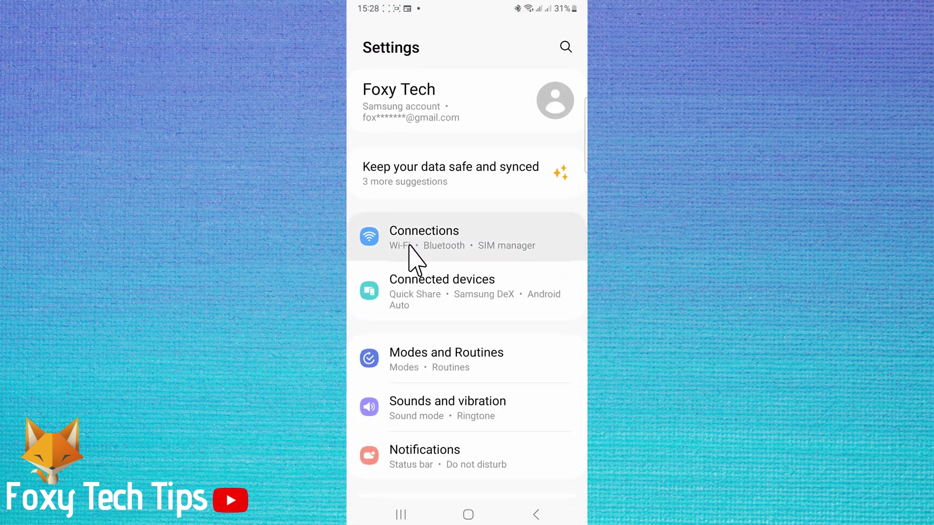
click(445, 240)
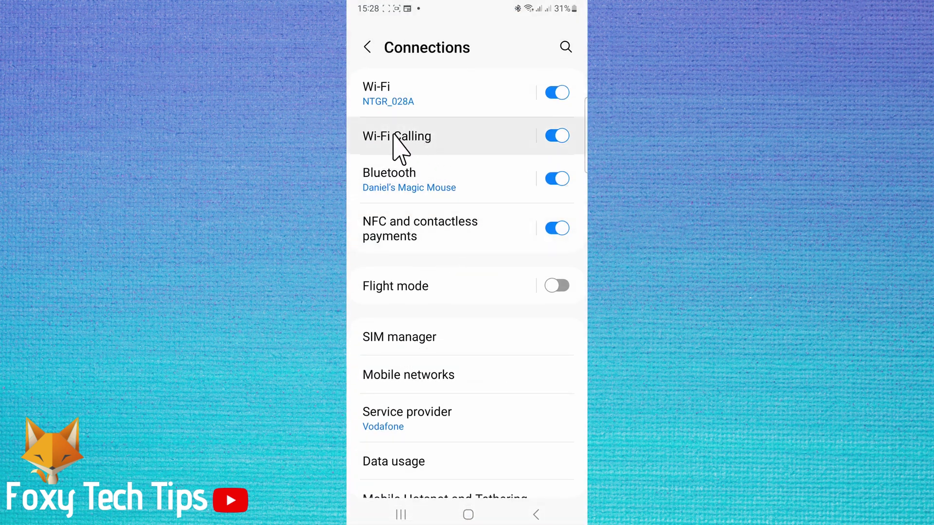
click(390, 95)
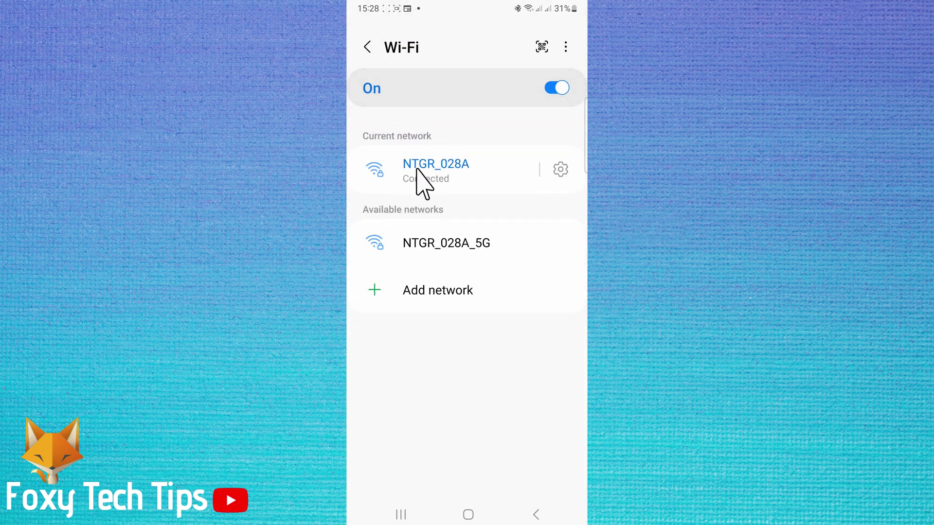
click(560, 170)
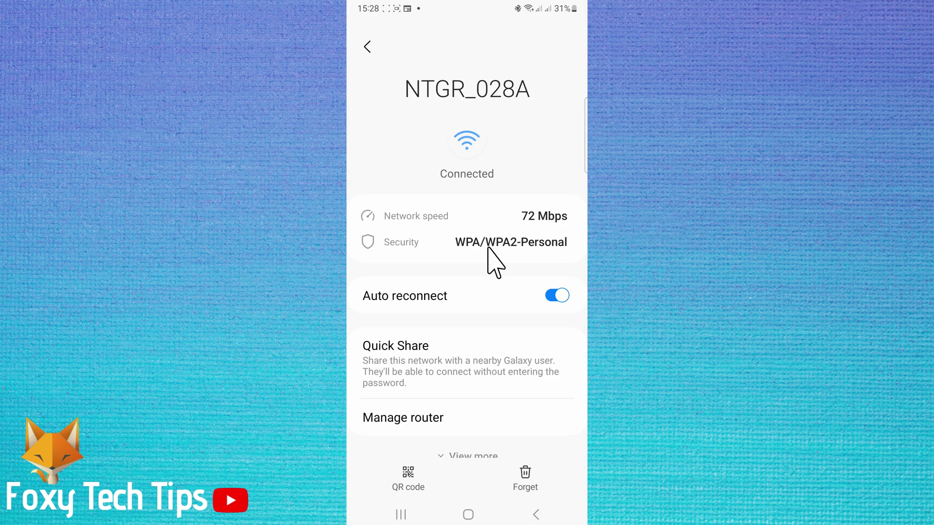
scroll(489, 248, down, 1)
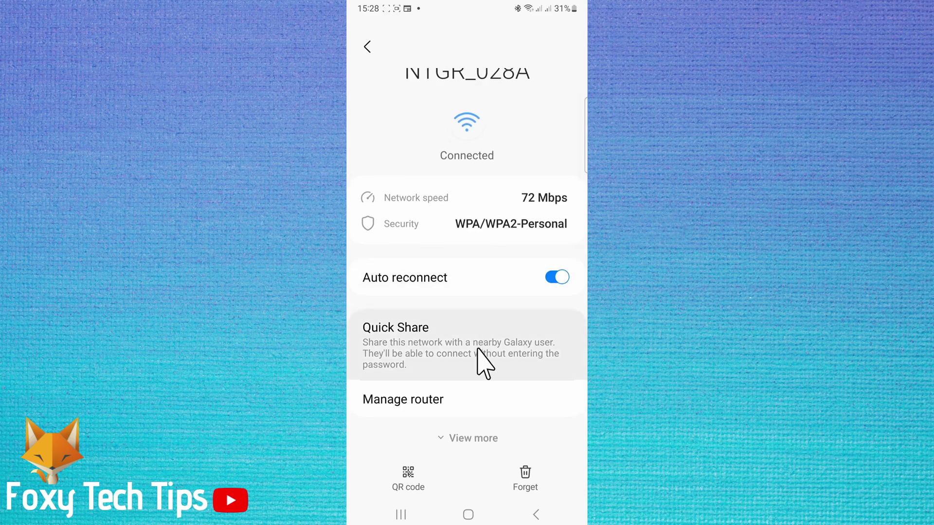
scroll(440, 443, up, 1)
click(408, 475)
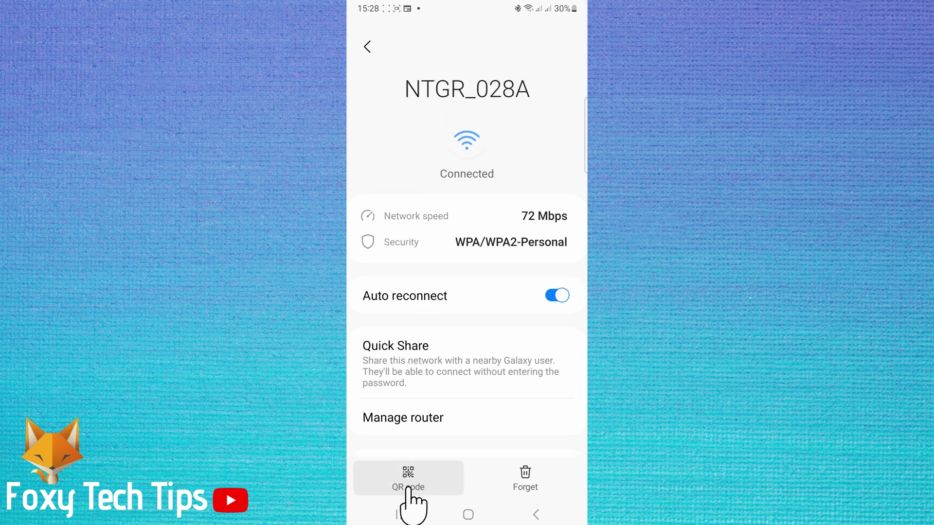
Show the NTGR_028A sharing QR code, save it as an image, and screenshot the page.
click(408, 488)
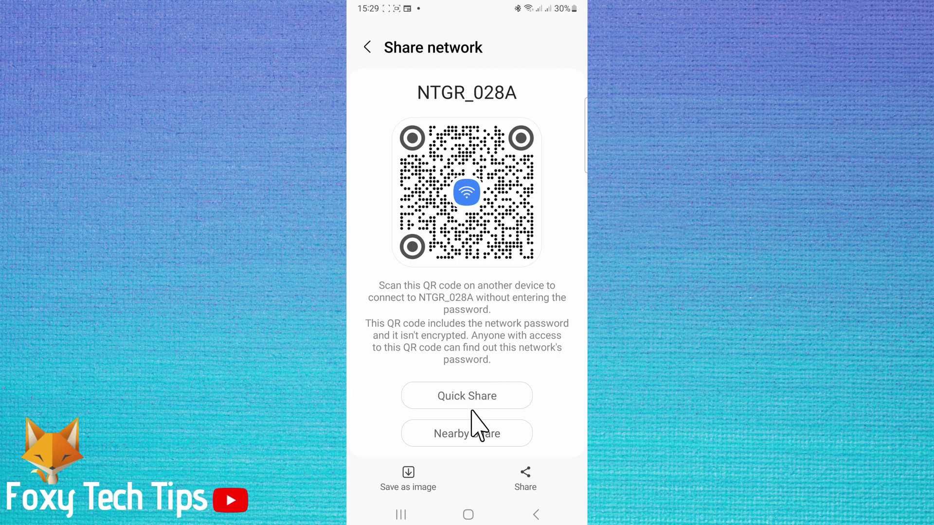
click(401, 464)
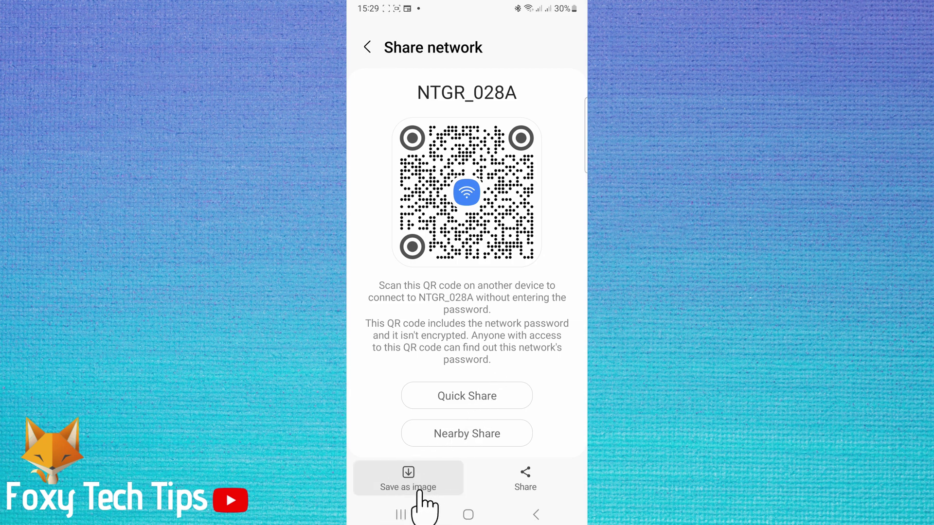
click(420, 486)
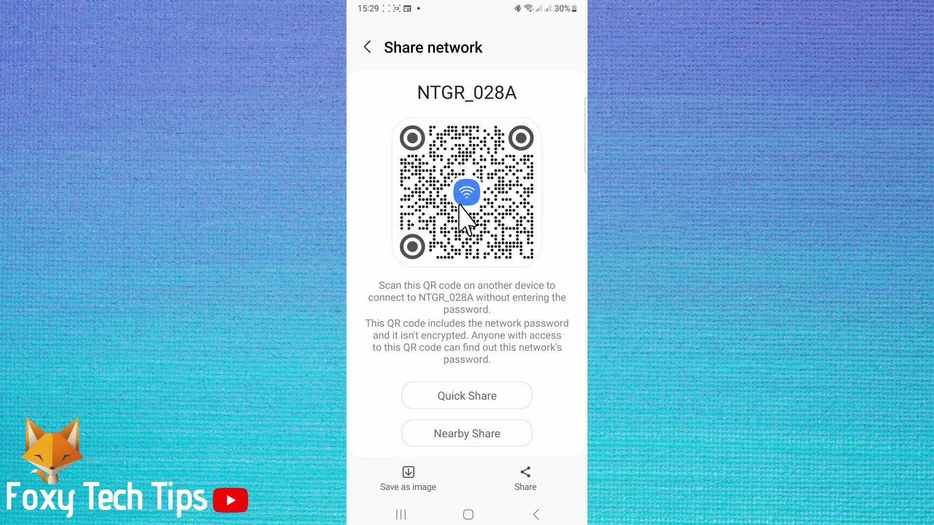
scroll(461, 207, up, 3)
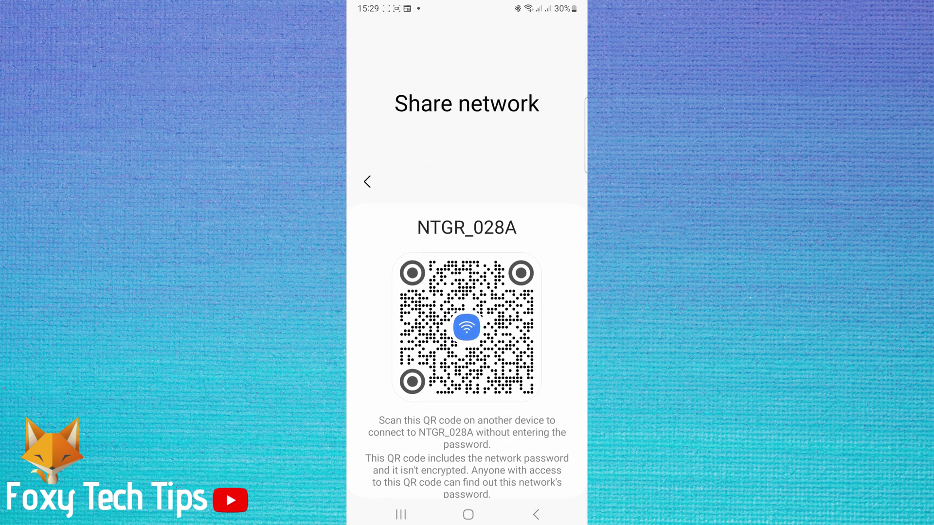
key(Print)
Google 'qr code decoder' in Chrome and open the QR4 Online QR Code Decoder result.
click(467, 517)
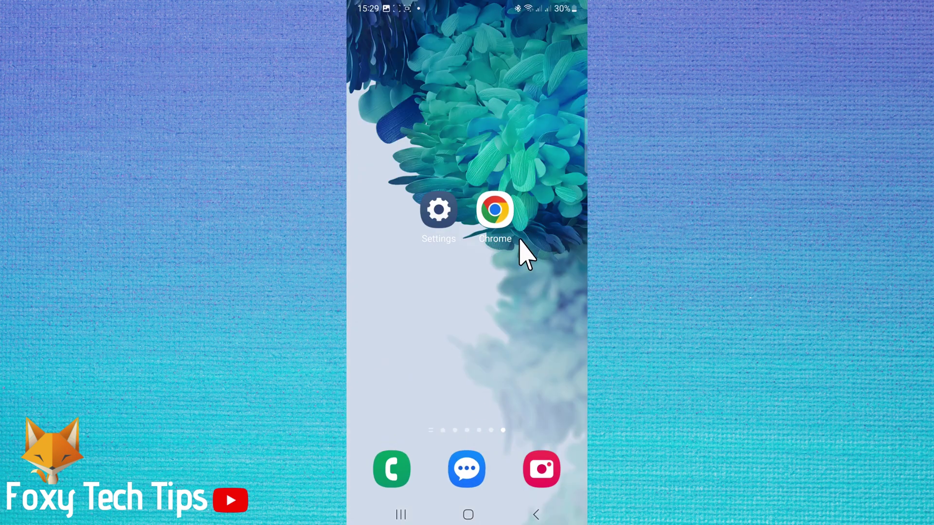
click(499, 212)
click(461, 123)
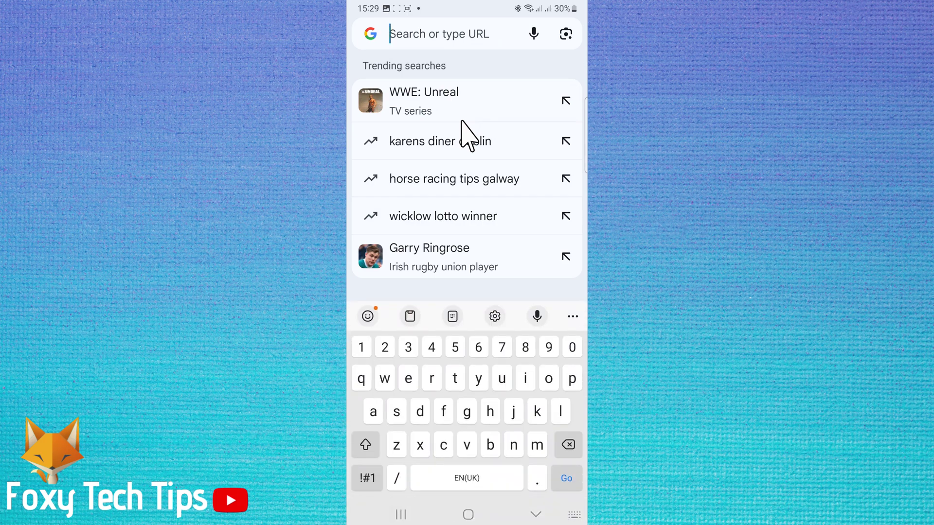
text(qr code)
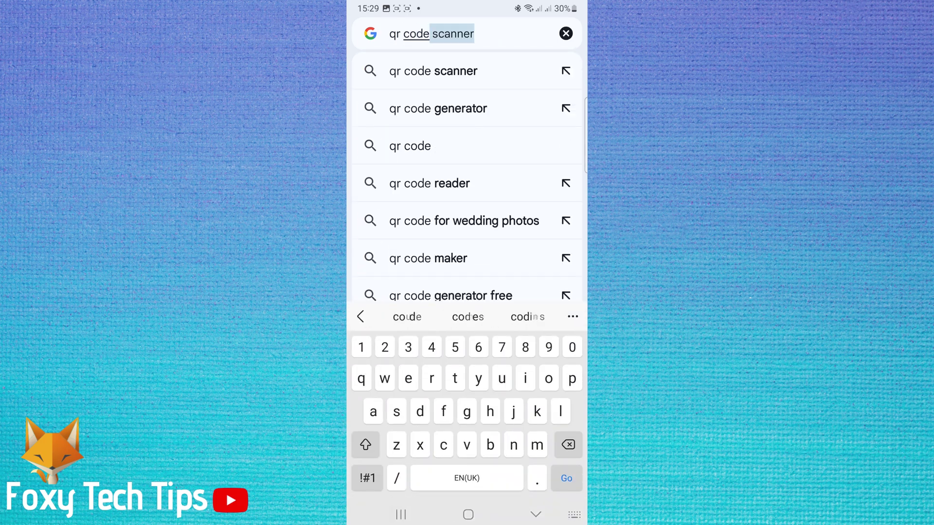
text( de)
key(Return)
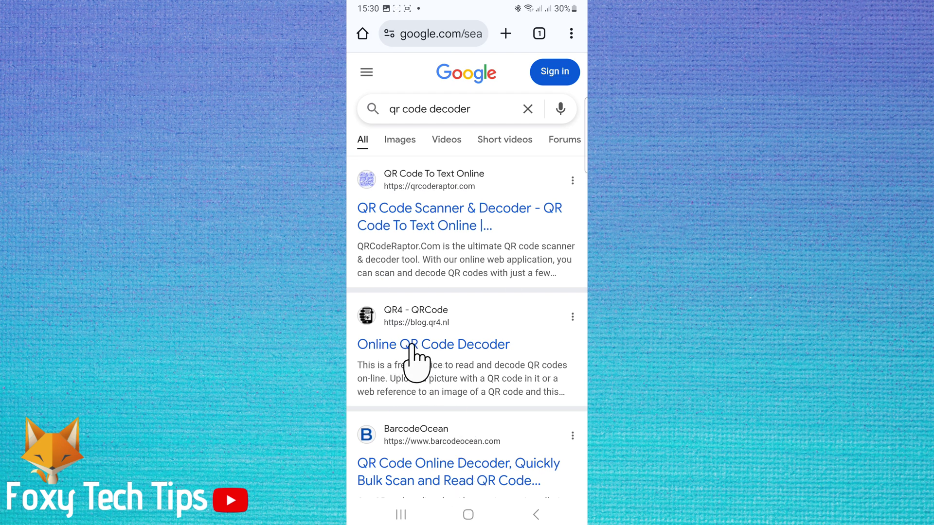
click(411, 345)
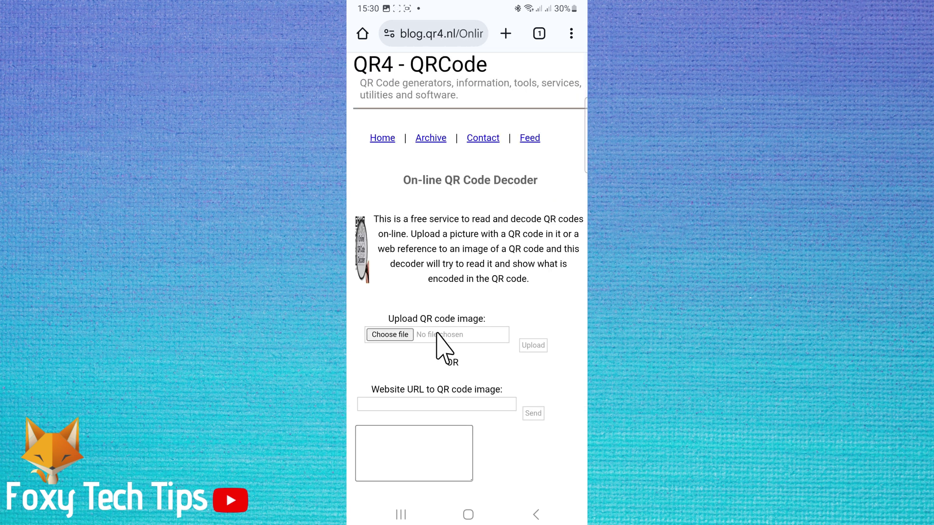
Start a file upload on QR4, allow camera access, and browse Photos and videos to Recent files.
click(395, 336)
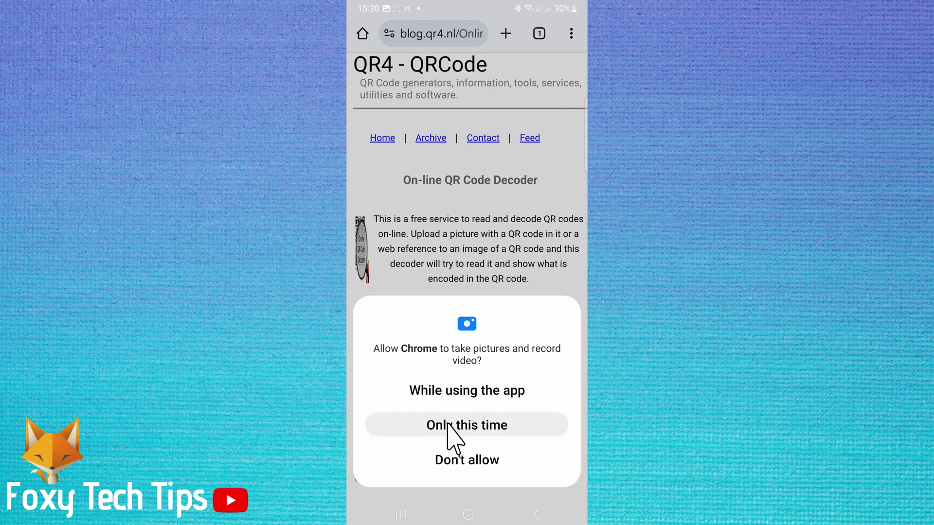
click(465, 393)
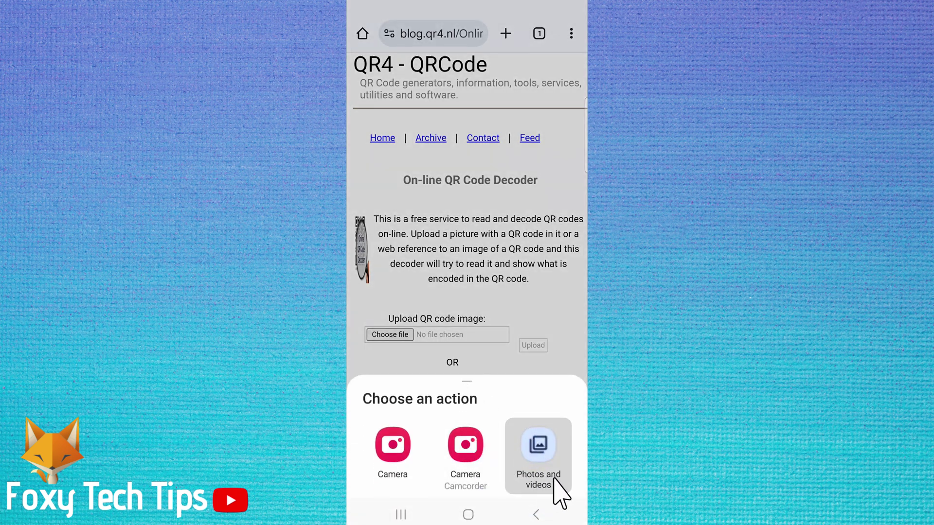
click(541, 465)
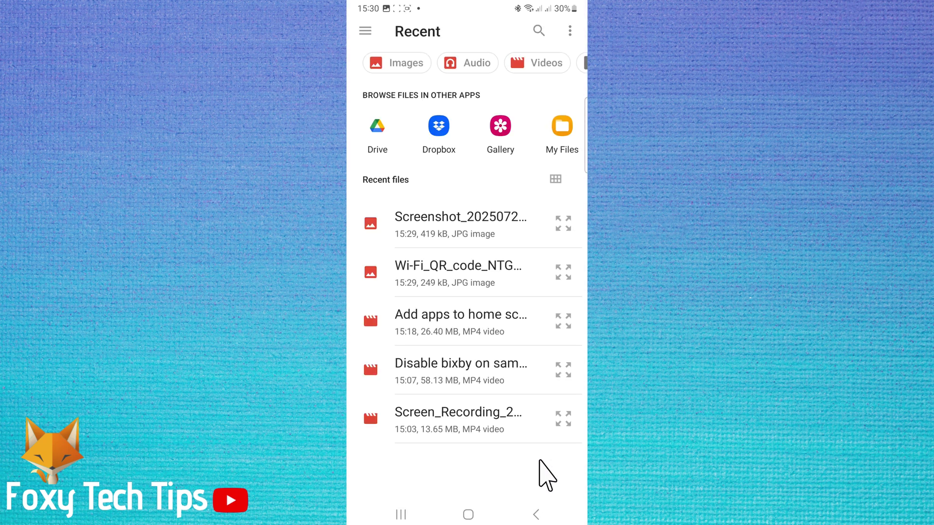
click(465, 228)
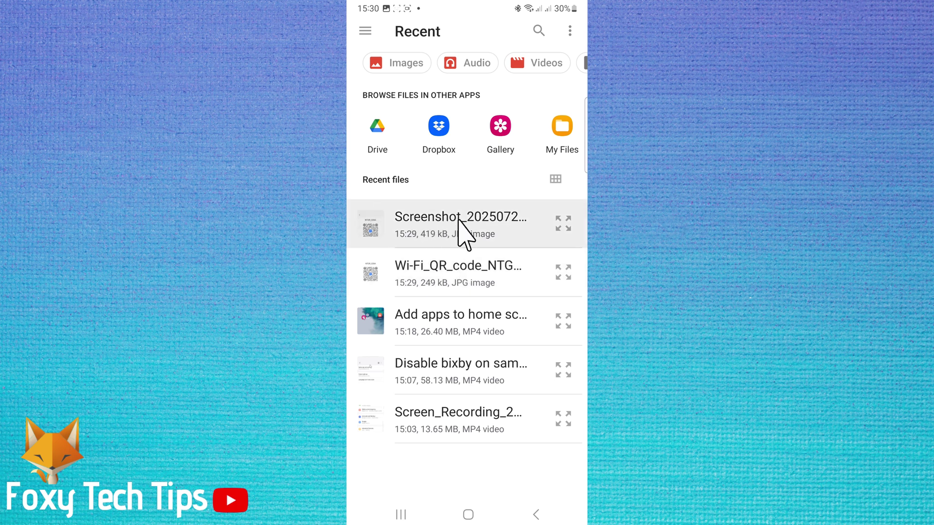
Upload the Wi-Fi_QR_code image and place the caret in the decoded NTGR_028A text.
click(463, 273)
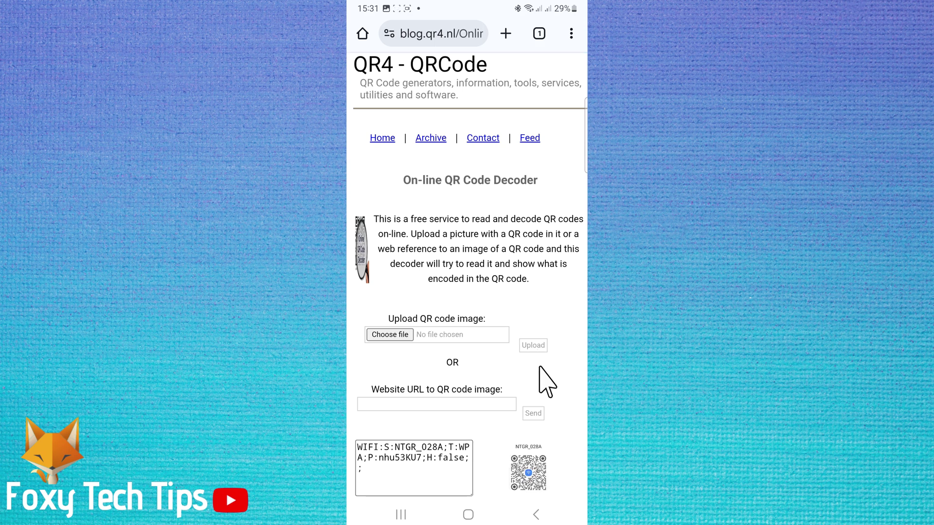
click(457, 477)
scroll(483, 449, down, 3)
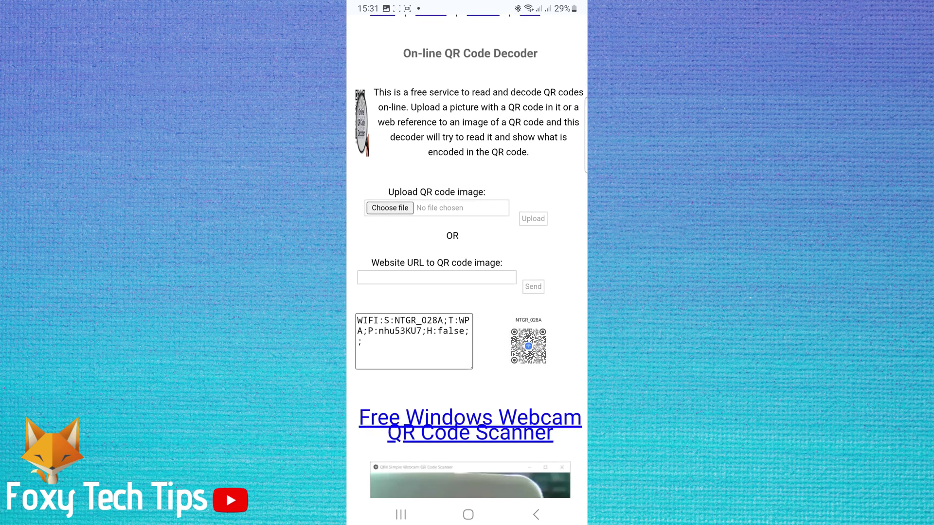
click(401, 331)
click(412, 321)
Select the password after 'P:' in the decoded text and copy it to the clipboard.
drag(379, 335, 425, 336)
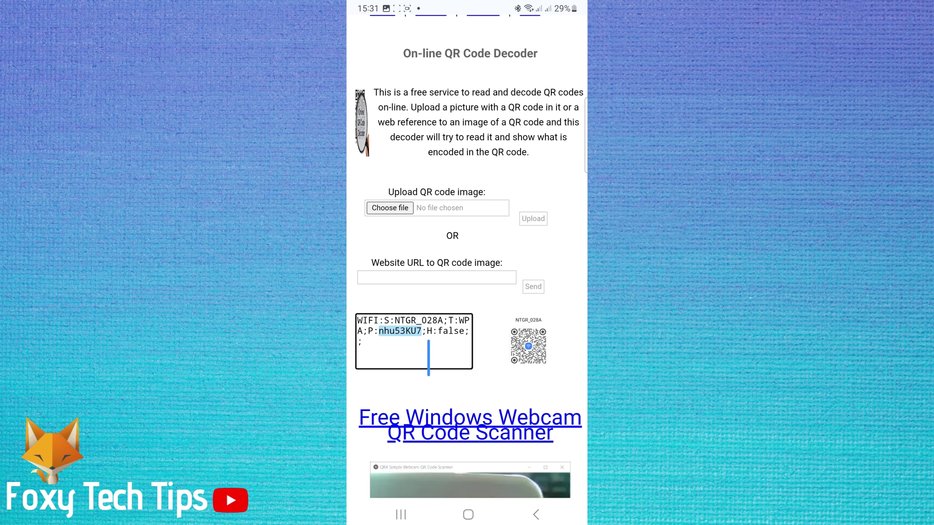
click(397, 336)
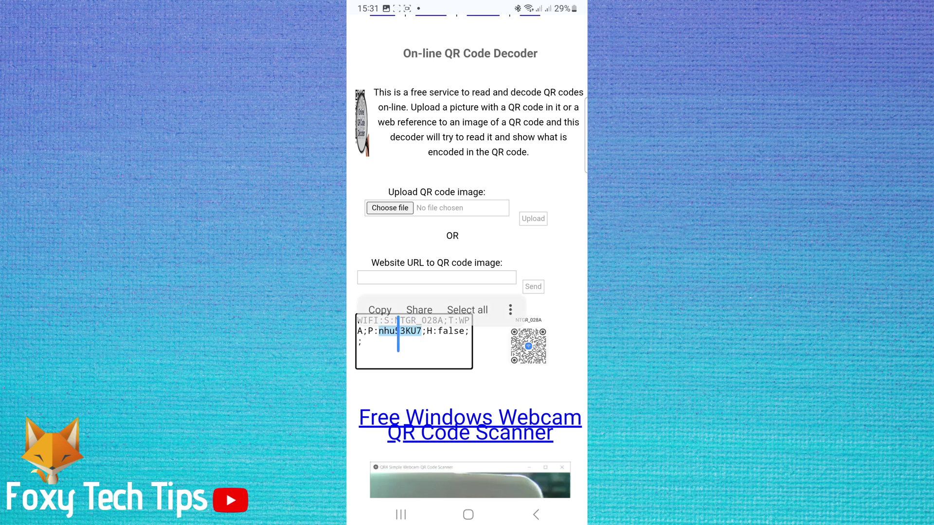
click(380, 312)
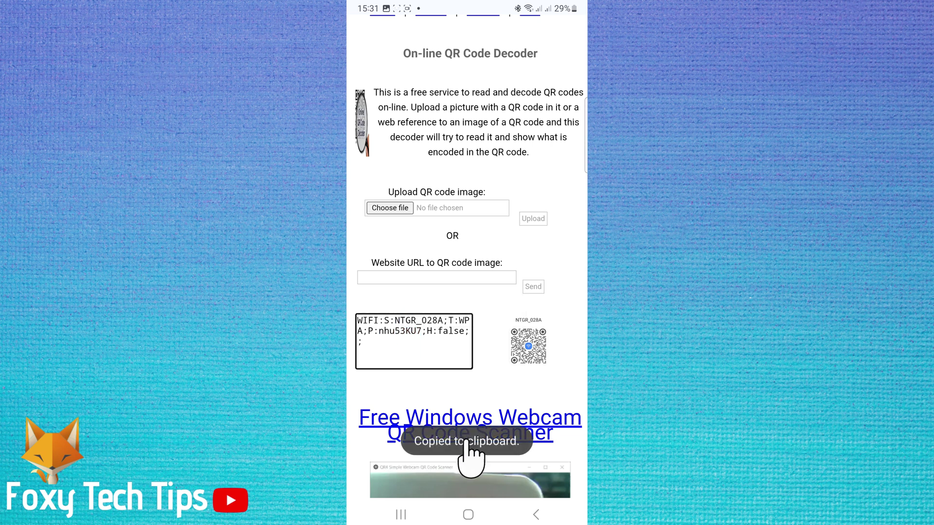